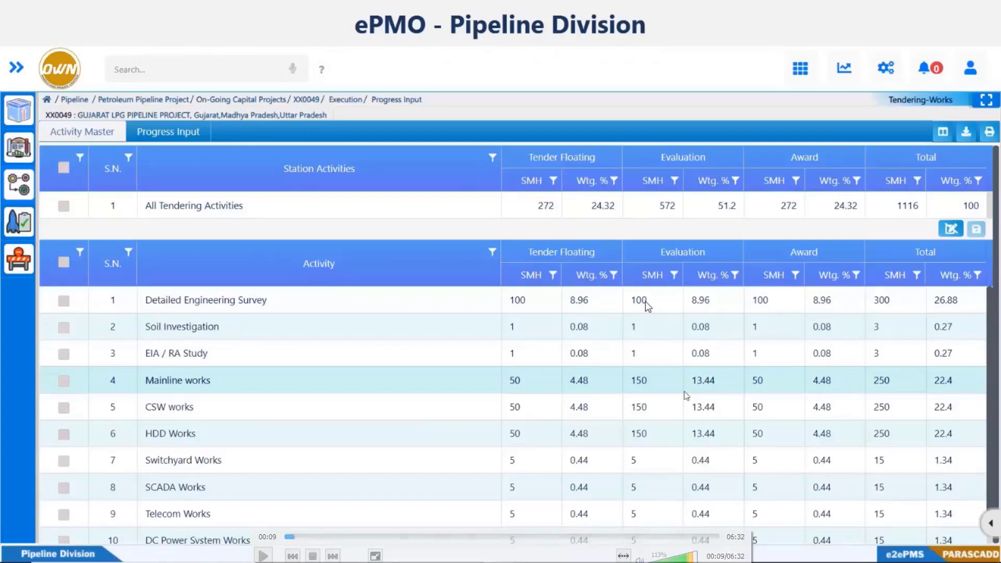
- Resume the demo video to show the Tender Group – PR Cost Breakup with an empty eighth row
key("space")
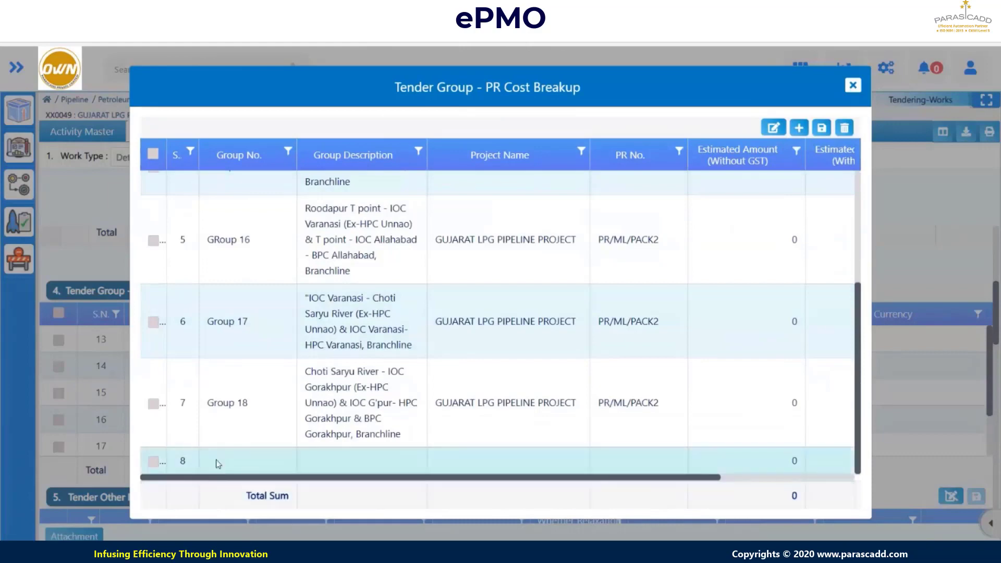
- Add Group-19 as the group number for row 8 of the cost breakup
left_click(217, 463)
left_click(290, 464)
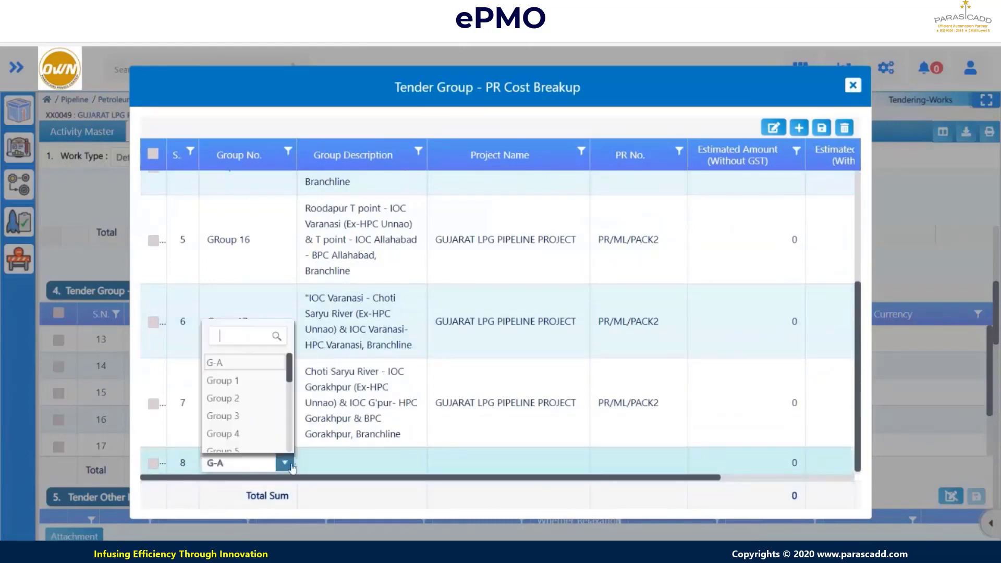
scroll(266, 407, "down", 5)
left_click(230, 335)
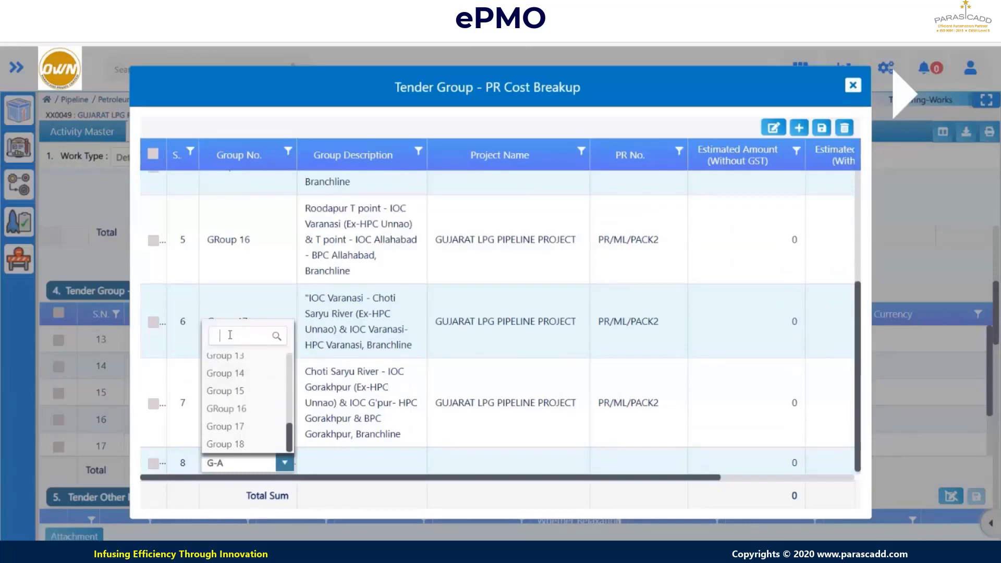
type("Group")
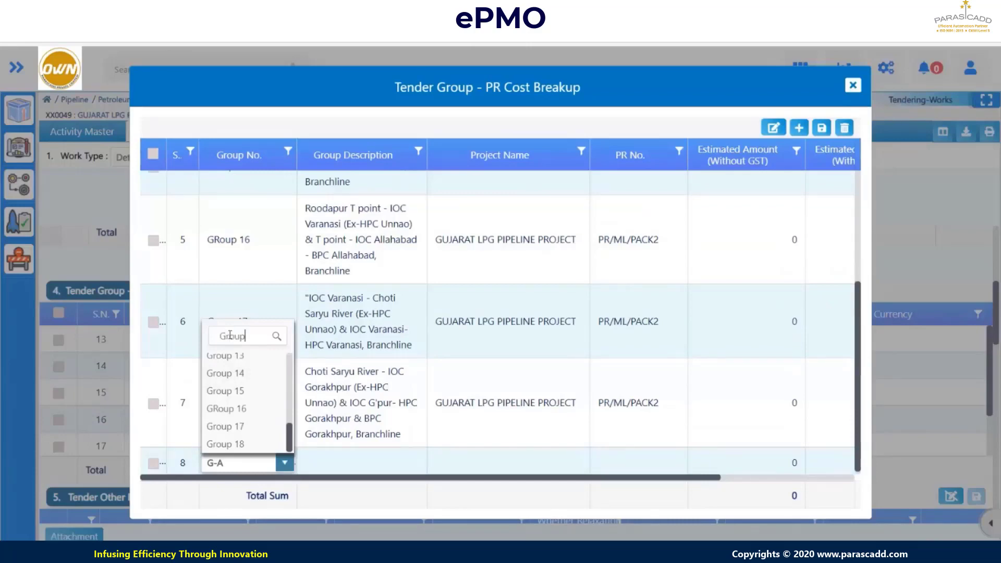
type("-19")
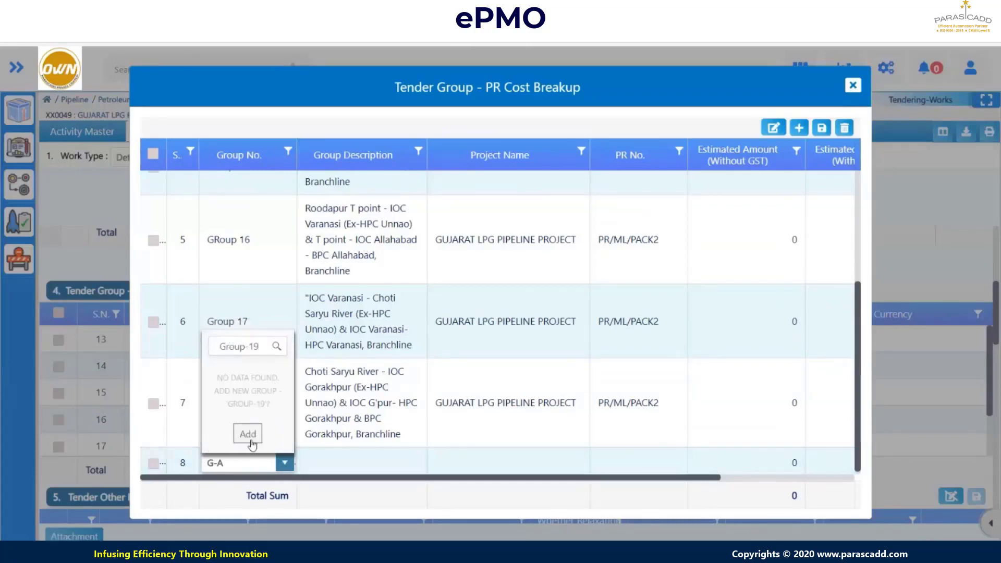
left_click(340, 465)
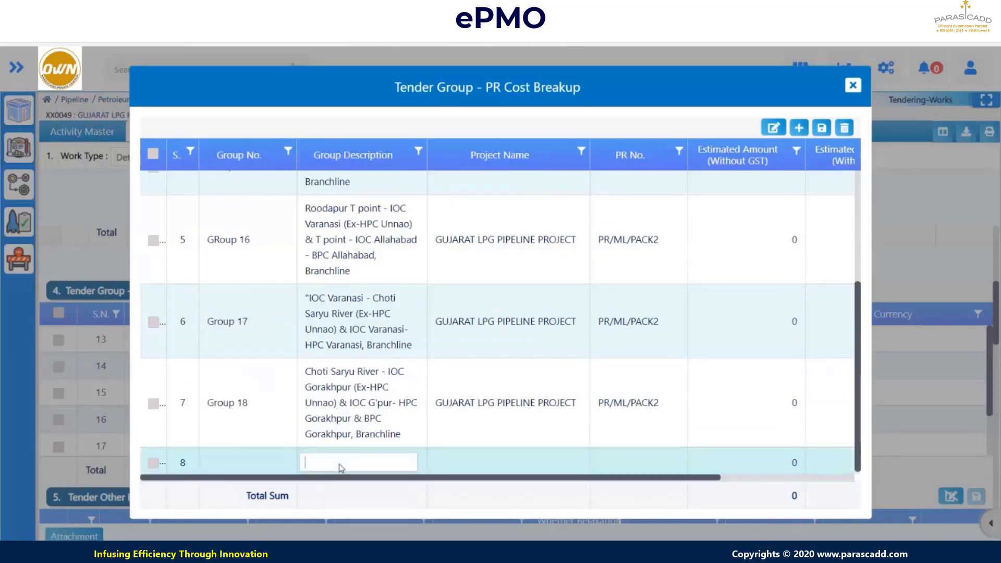
- Give row 8 the Gujarat LPG project and PR number PR/ML/PACK2, then close the breakup window
left_click(534, 463)
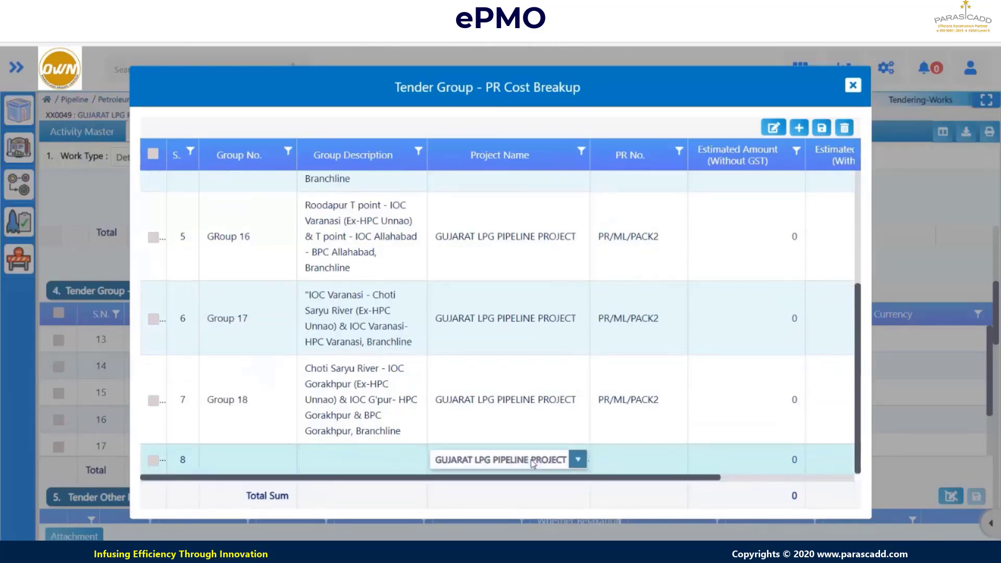
left_click(569, 462)
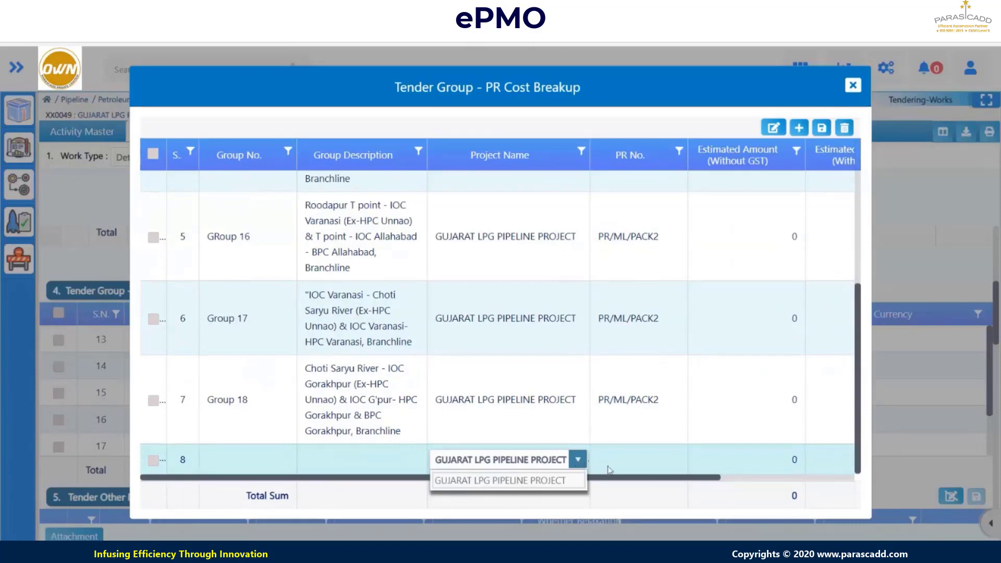
left_click(631, 465)
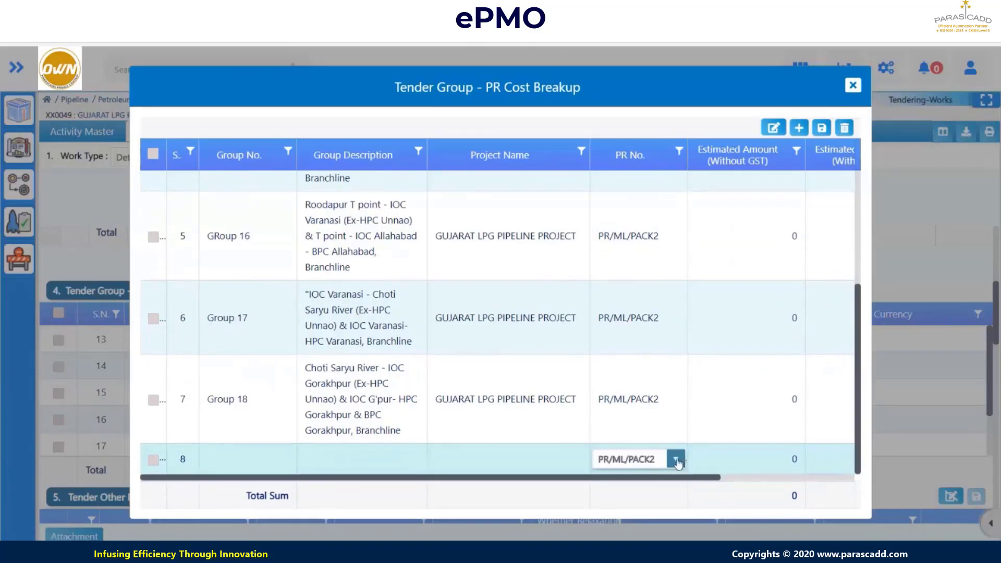
left_click(674, 460)
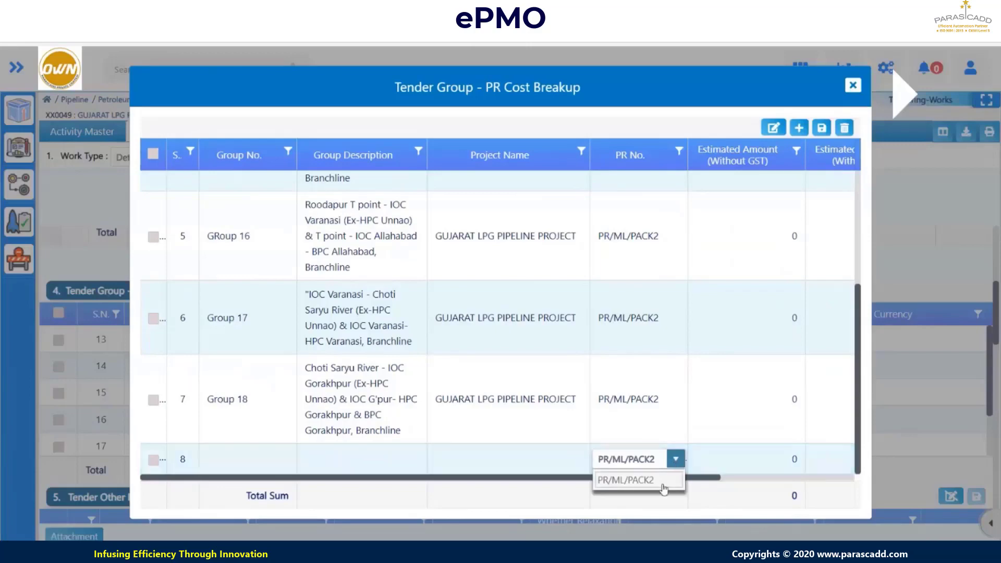
left_click_drag(710, 476, 854, 476)
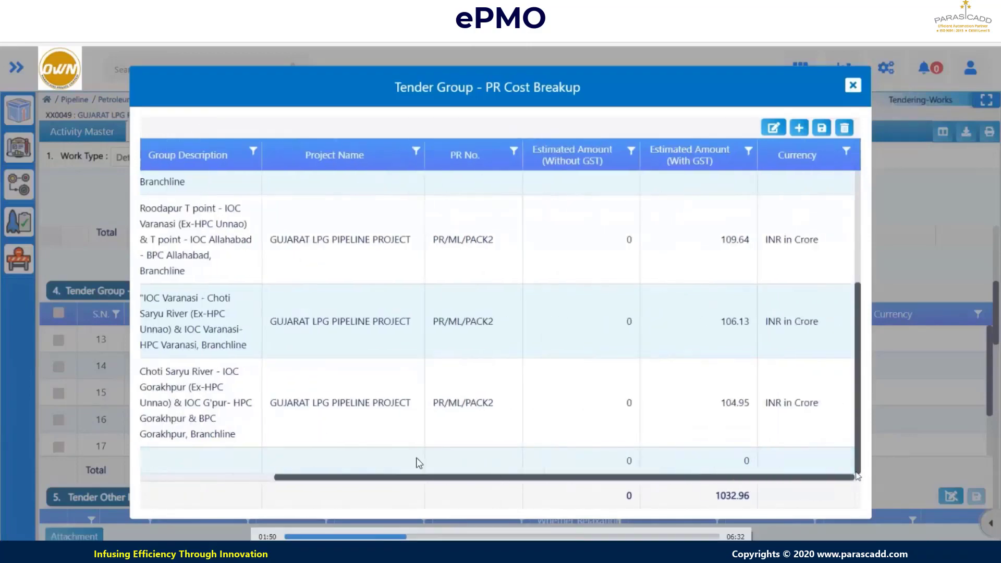
scroll(802, 460, "up", 5)
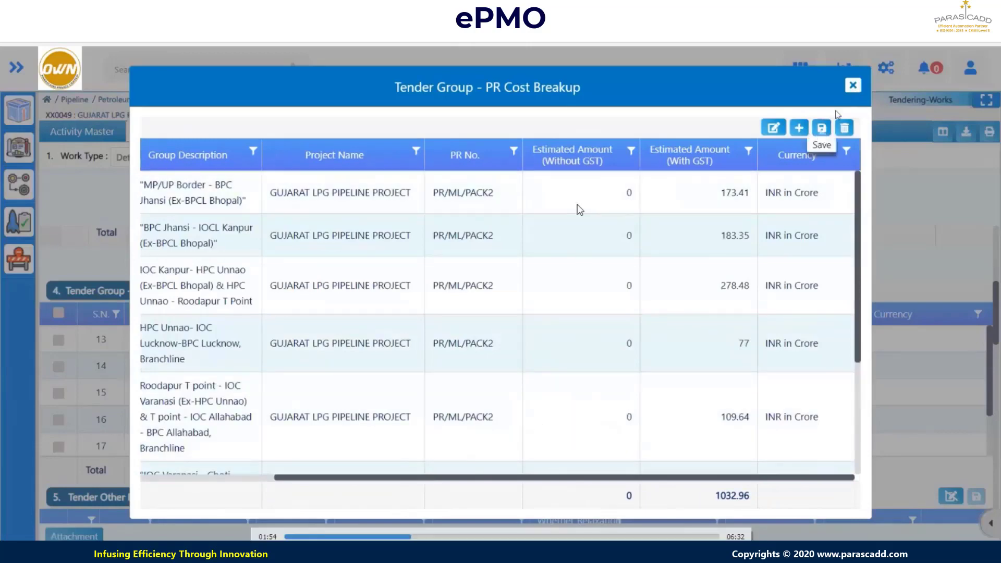
left_click(852, 85)
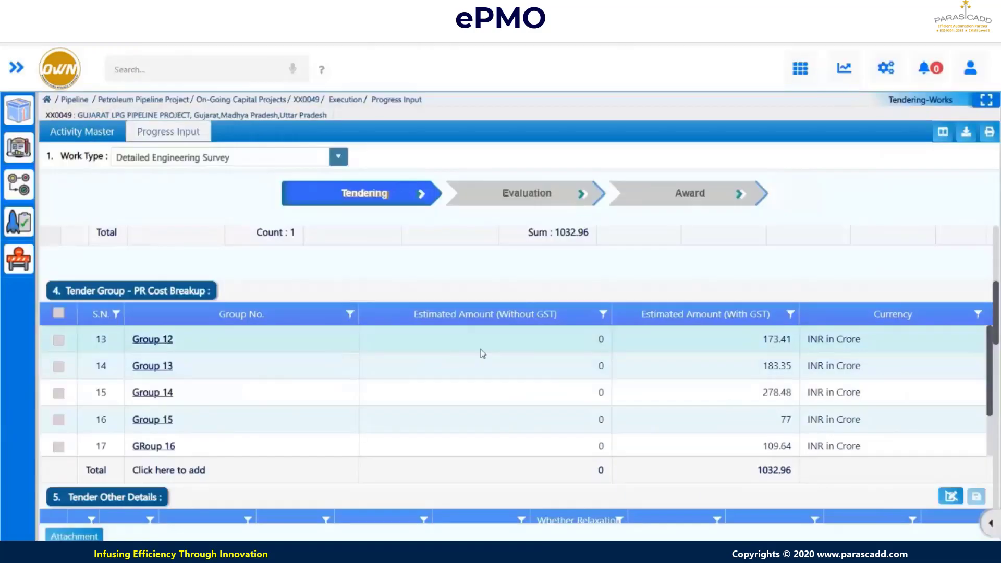
- Scroll through the tendering details and make the Tender Schedule Details table editable
scroll(482, 356, "down", 2)
scroll(556, 436, "down", 2)
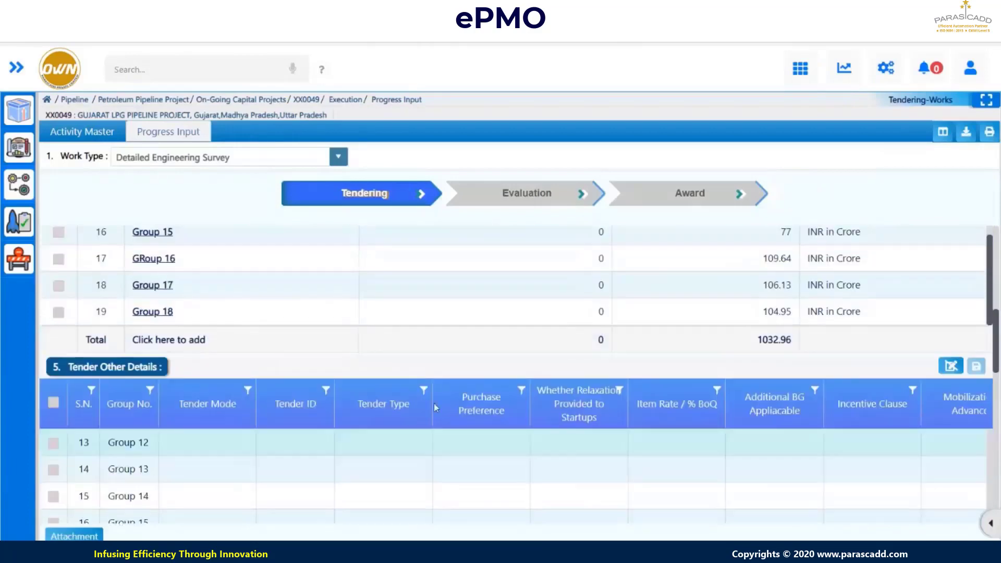
scroll(522, 381, "up", 4)
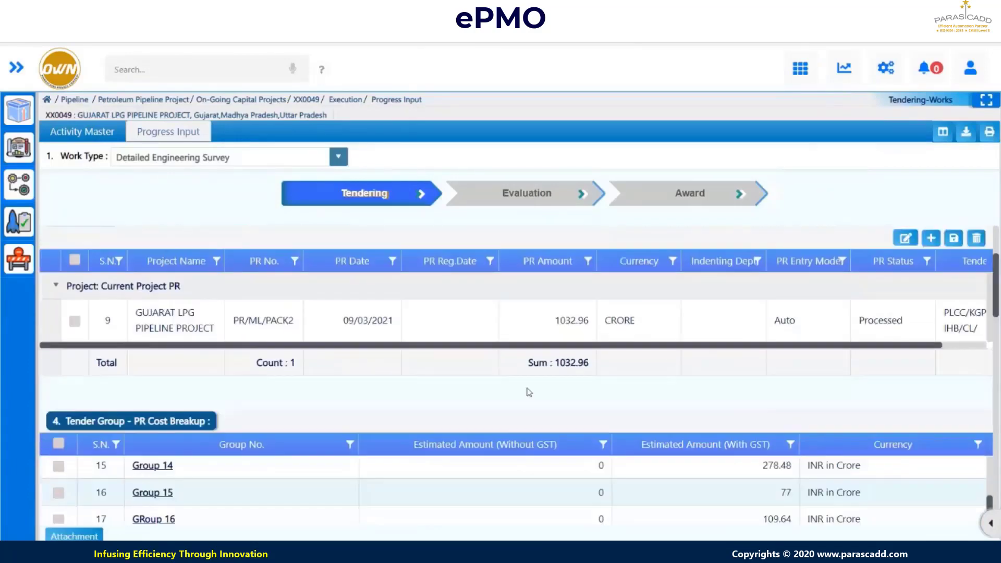
scroll(528, 393, "down", 5)
scroll(580, 411, "down", 5)
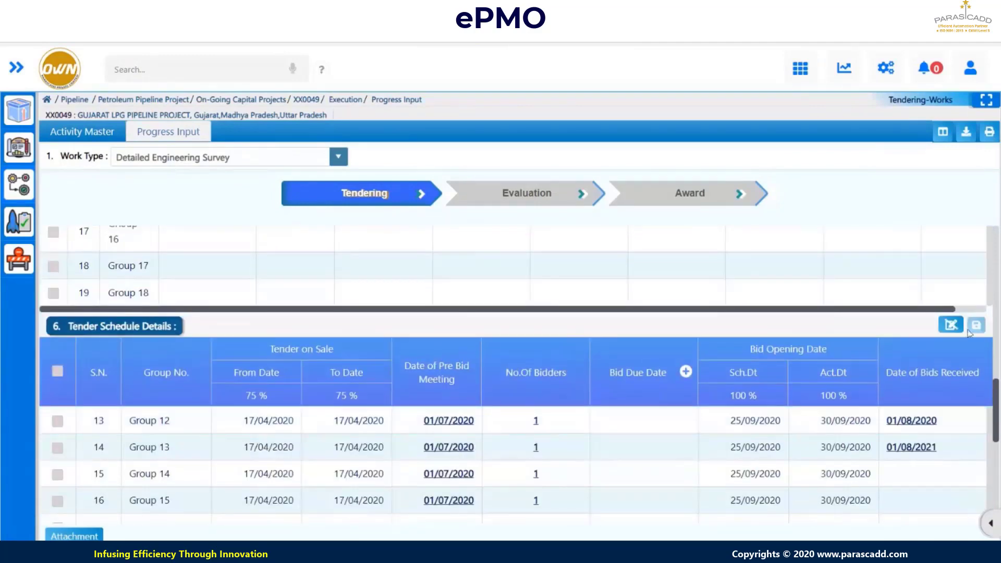
left_click(951, 325)
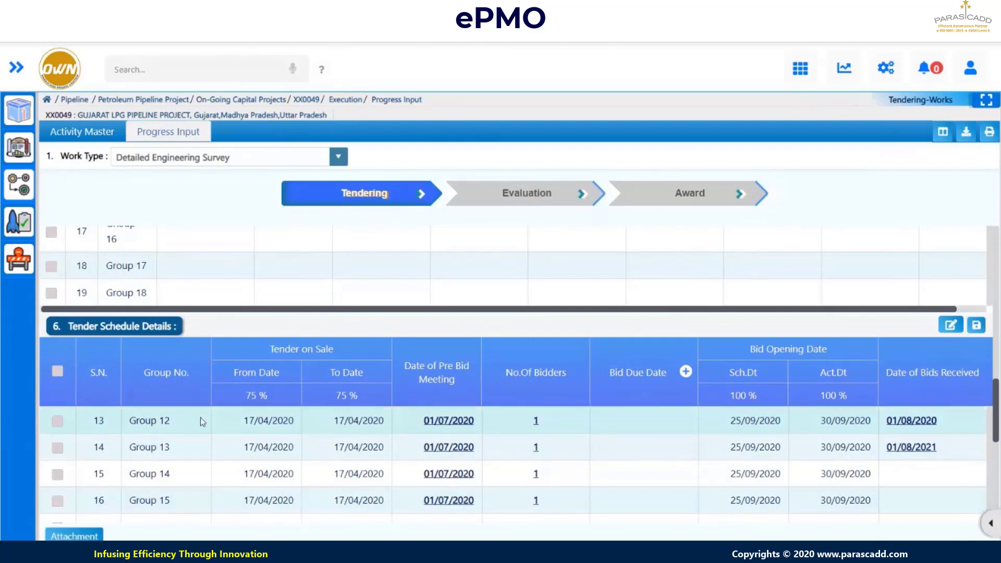
- Review the list of bidders for a tender group in the Tendering table
scroll(200, 417, "down", 1)
scroll(203, 421, "down", 1)
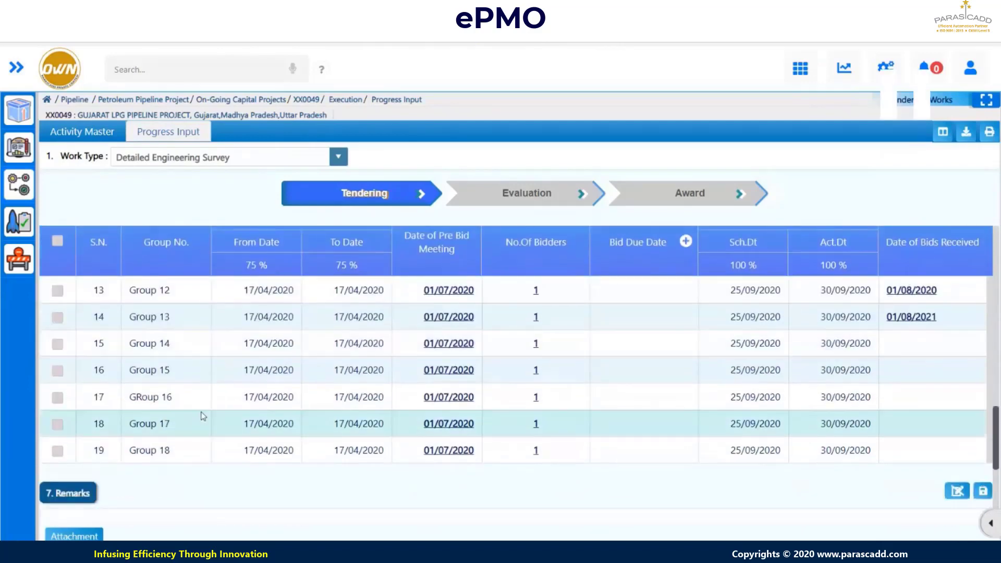
scroll(221, 314, "up", 2)
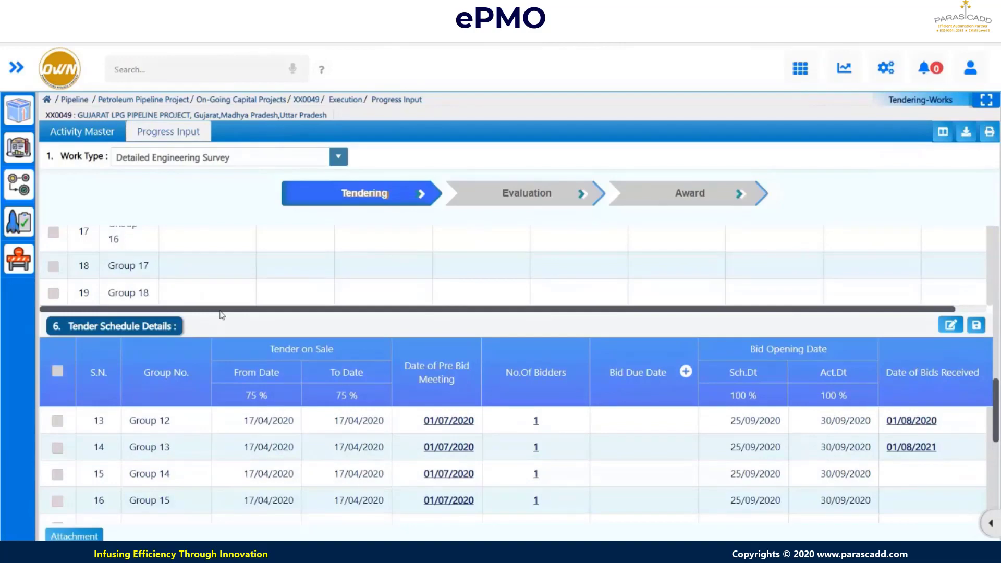
left_click_drag(220, 310, 221, 310)
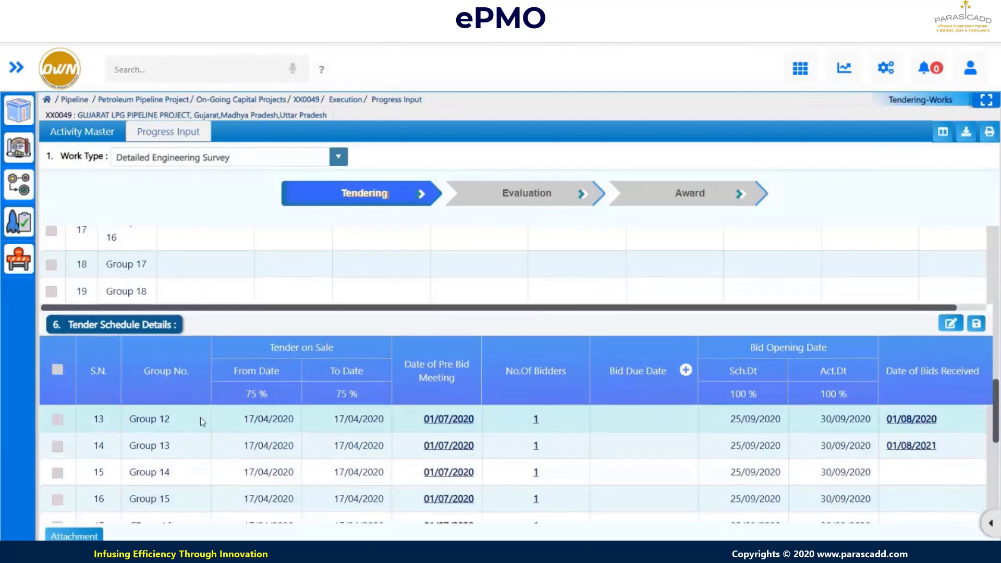
scroll(200, 417, "down", 3)
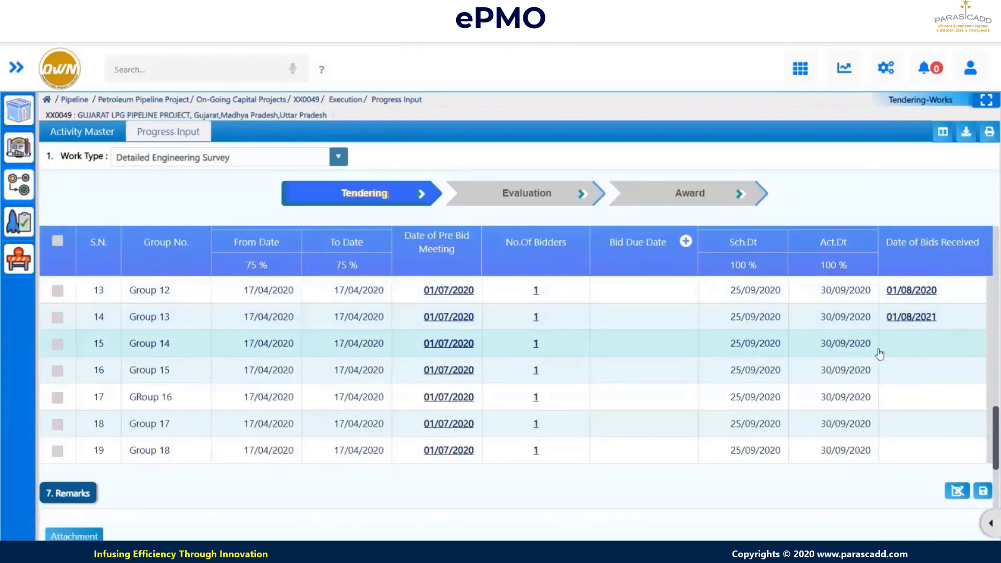
scroll(470, 386, "down", 1)
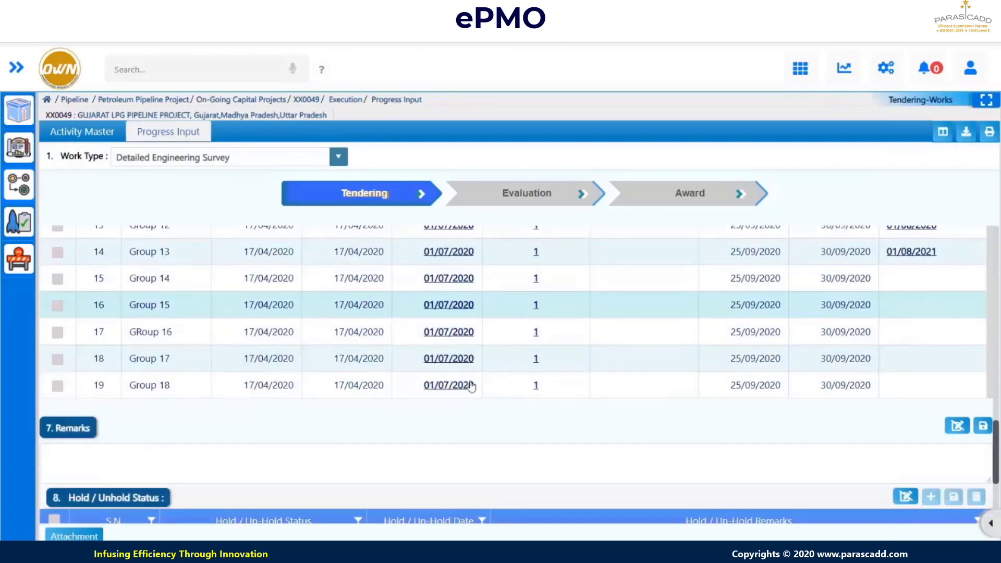
scroll(470, 385, "up", 1)
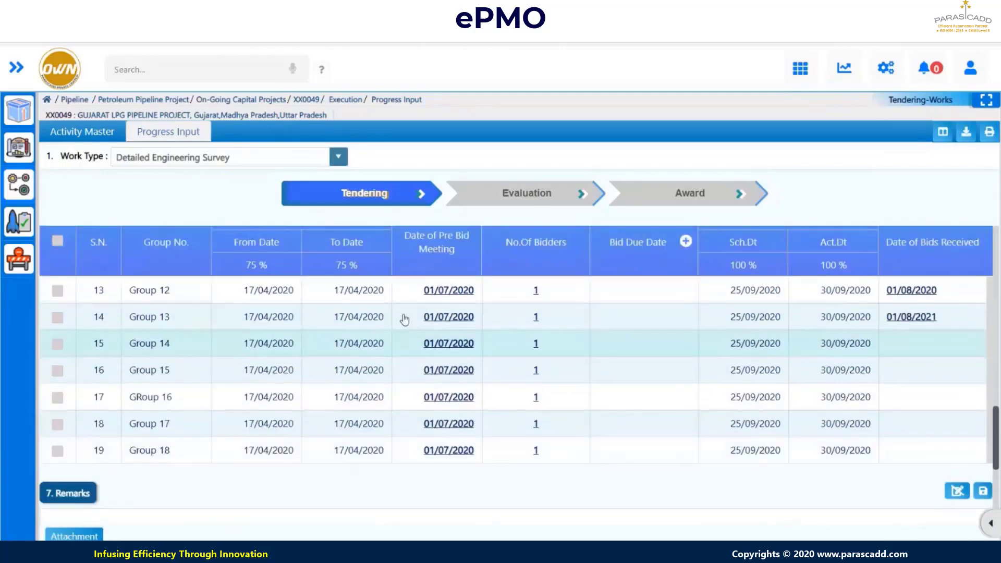
left_click(447, 317)
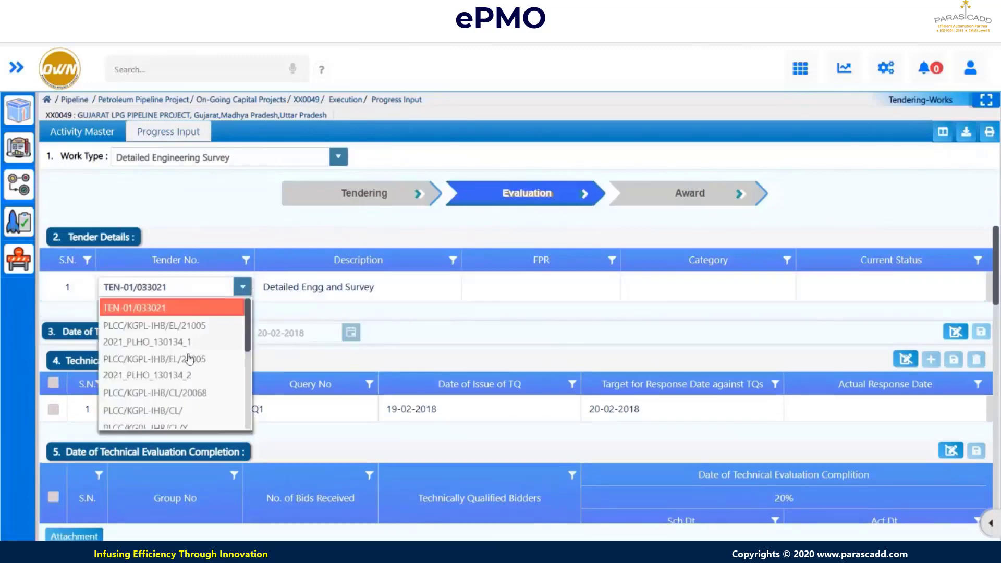
- Select tender PLCC/KGPL-IHB/CL/ (MAINLINE PACKAGE 2) and scroll through its Group 12–18 evaluation rows
left_click(163, 411)
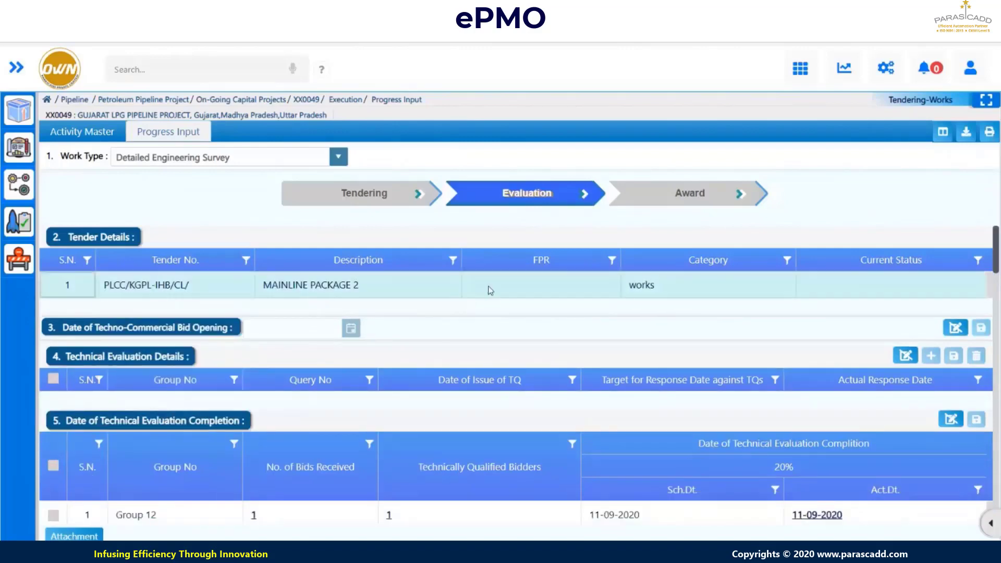
scroll(490, 291, "down", 1)
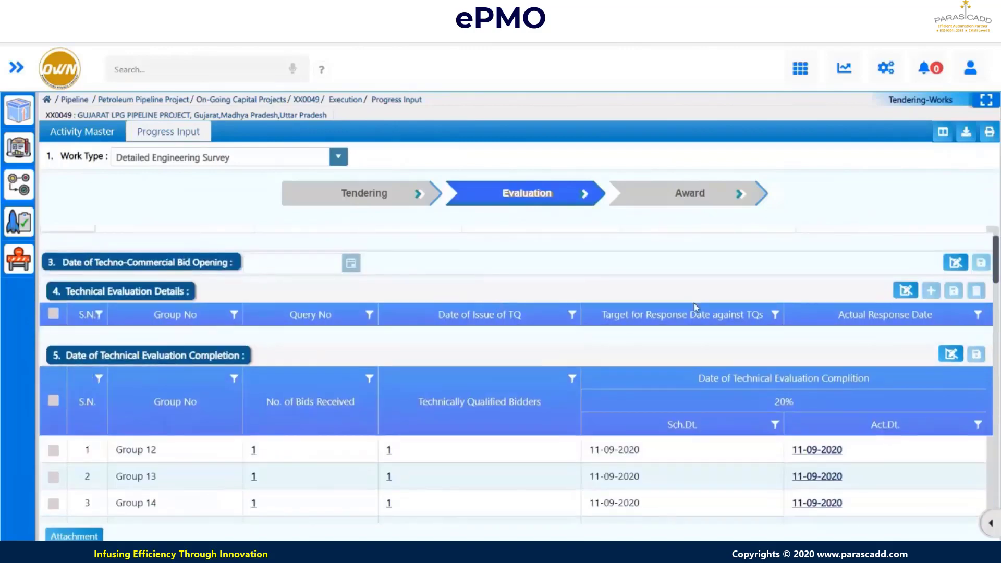
scroll(480, 341, "down", 1)
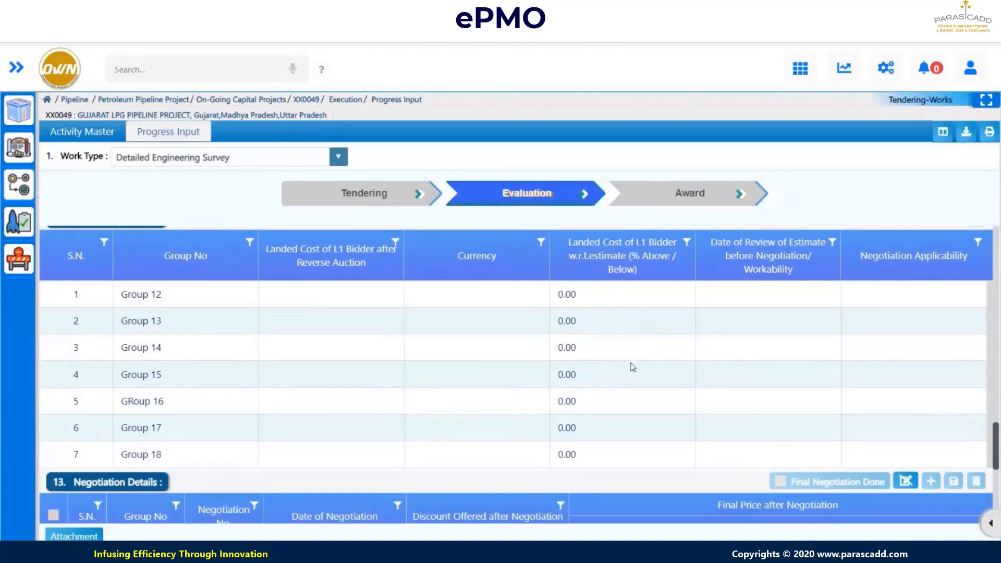
mouse_move(557, 296)
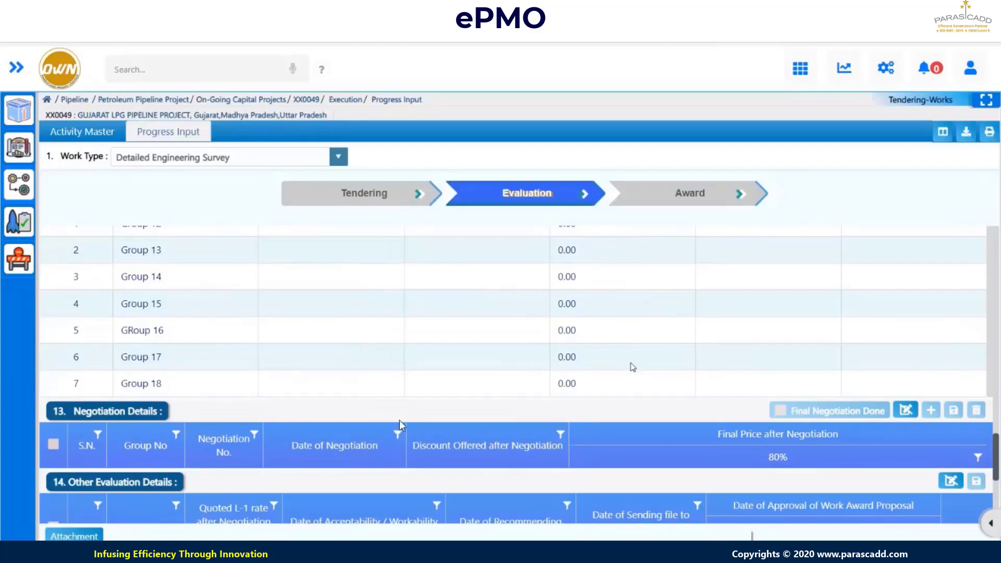
scroll(297, 402, "down", 3)
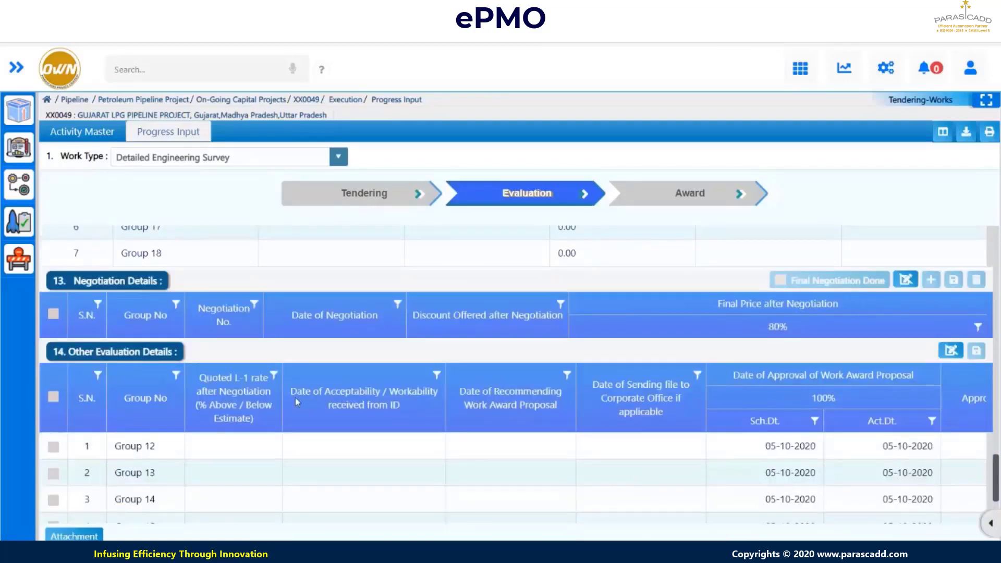
scroll(697, 457, "down", 3)
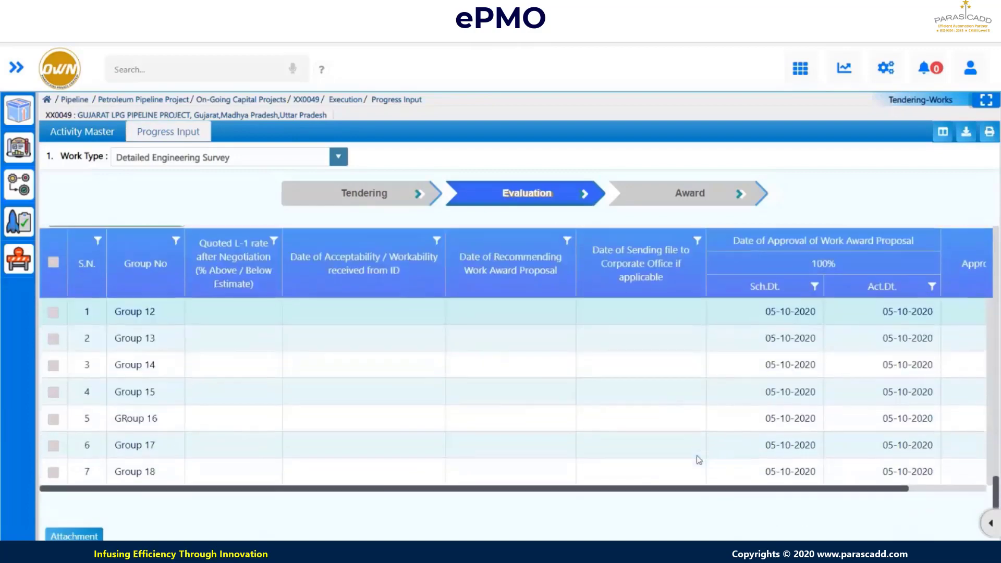
left_click_drag(720, 489, 849, 489)
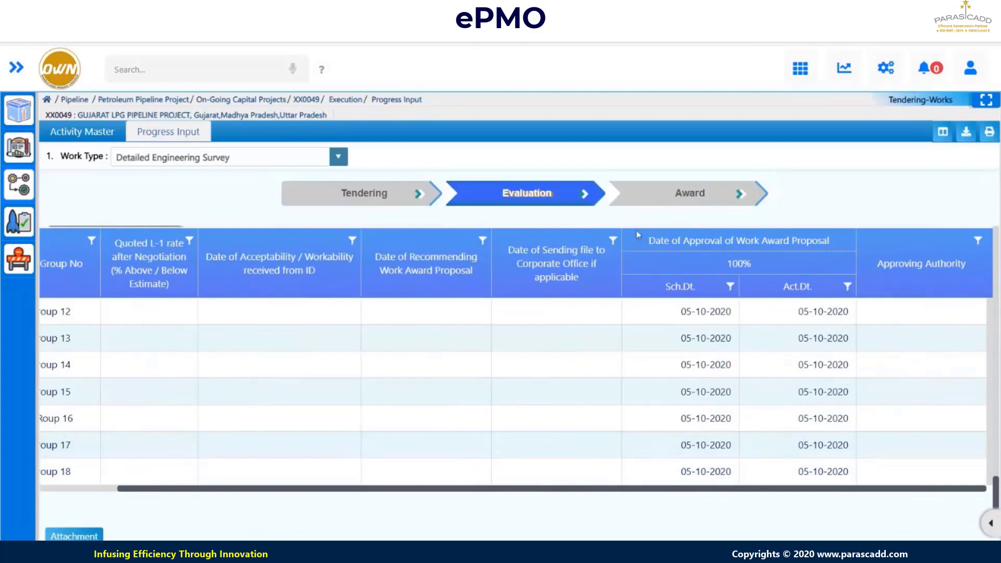
- At the Award stage, switch the tender to PLCC/KGPL-IHB/CL/ to list its awarded contractors
left_click(695, 196)
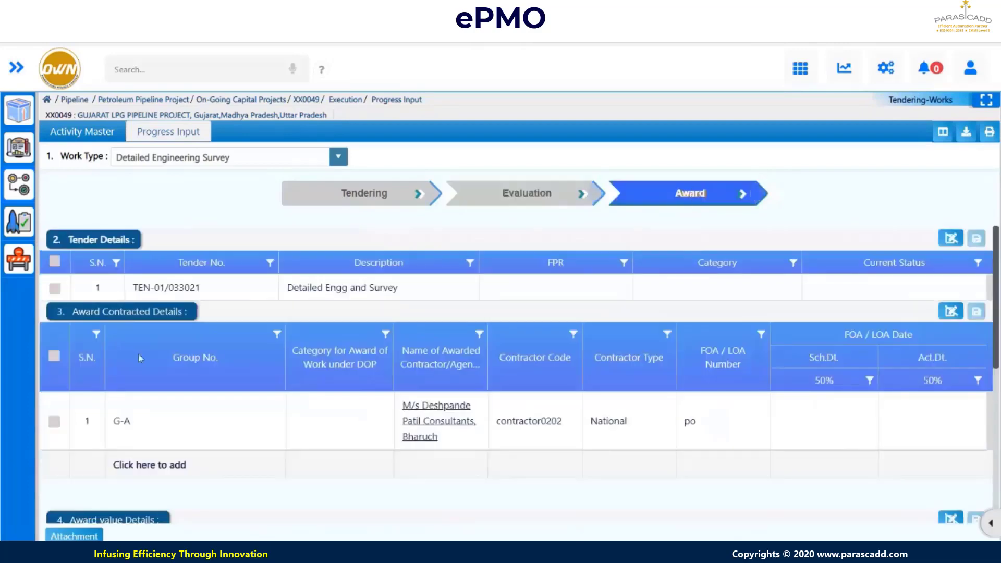
left_click(951, 239)
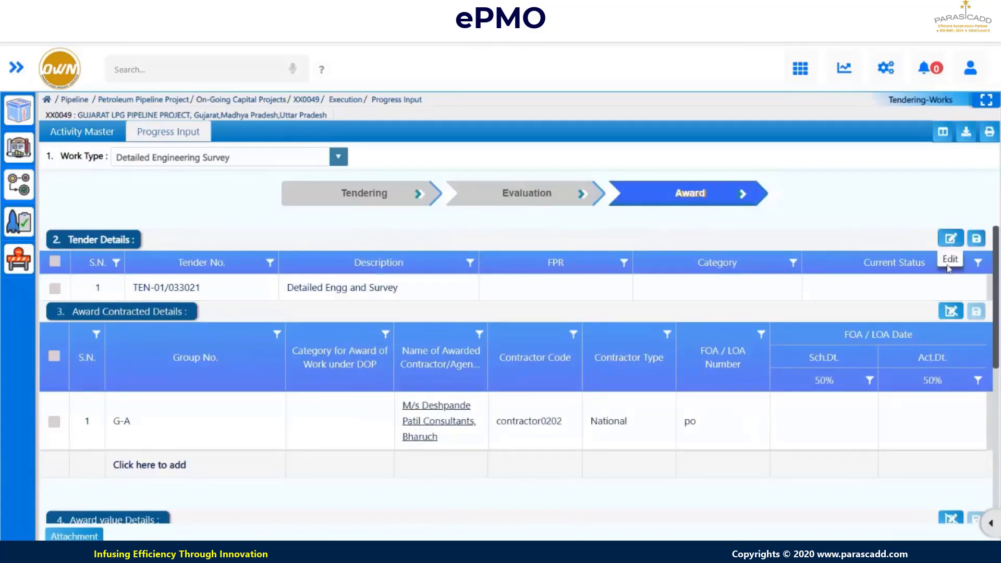
left_click(225, 297)
left_click(224, 296)
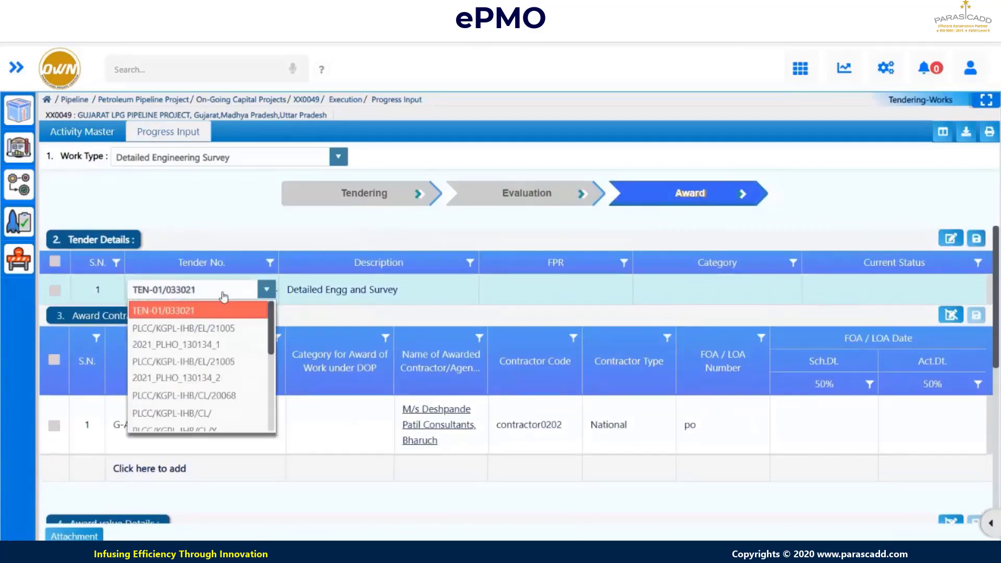
left_click(202, 414)
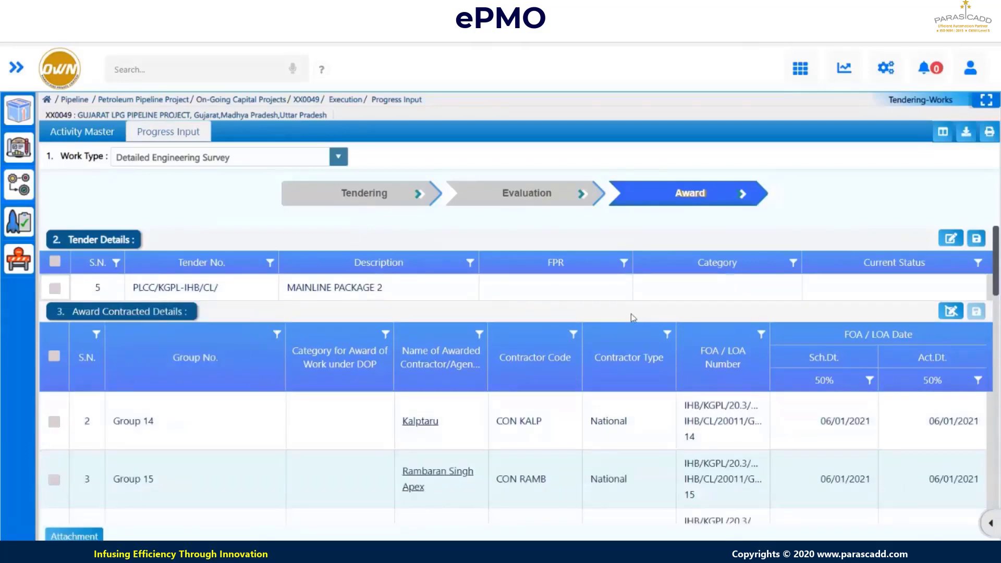
scroll(632, 318, "down", 1)
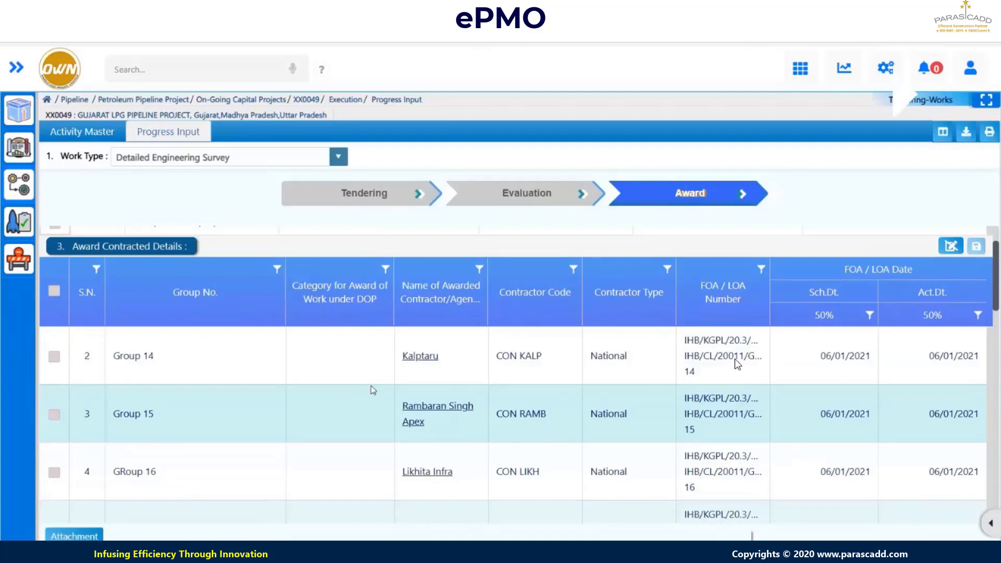
key("shift+Right")
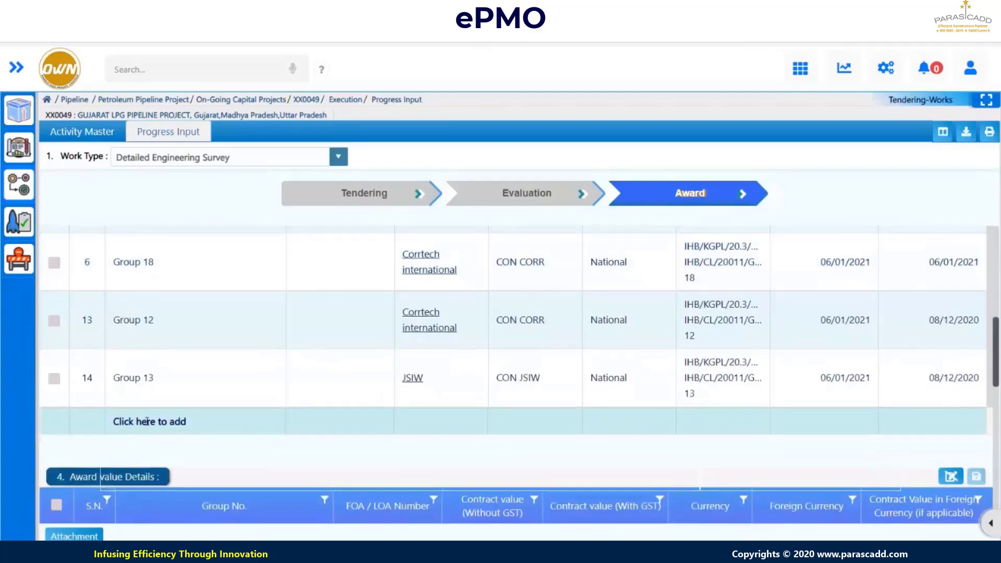
key("shift+Right")
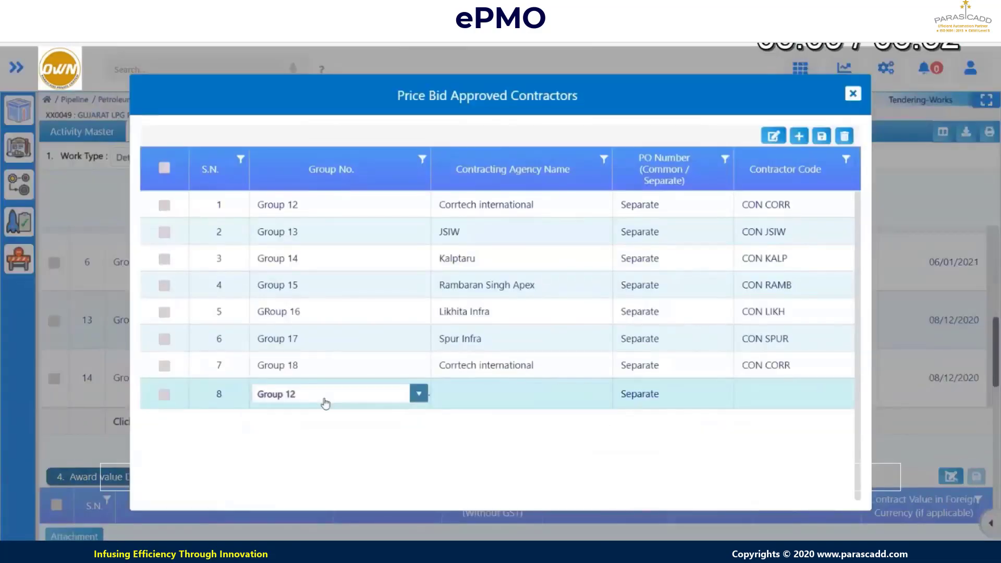
key("shift+Right")
key("shift+Right")
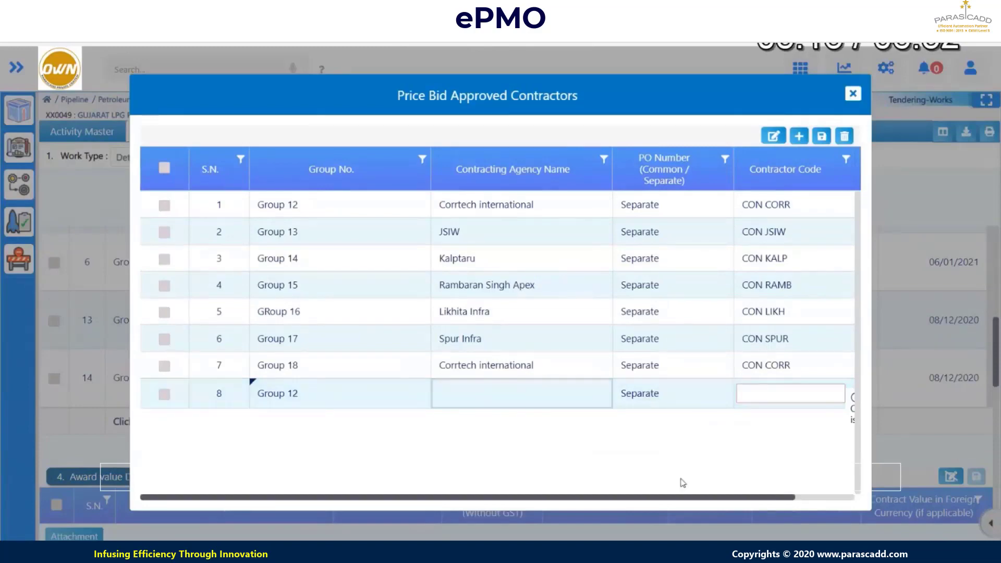
key("shift+Right")
key("shift+Right")
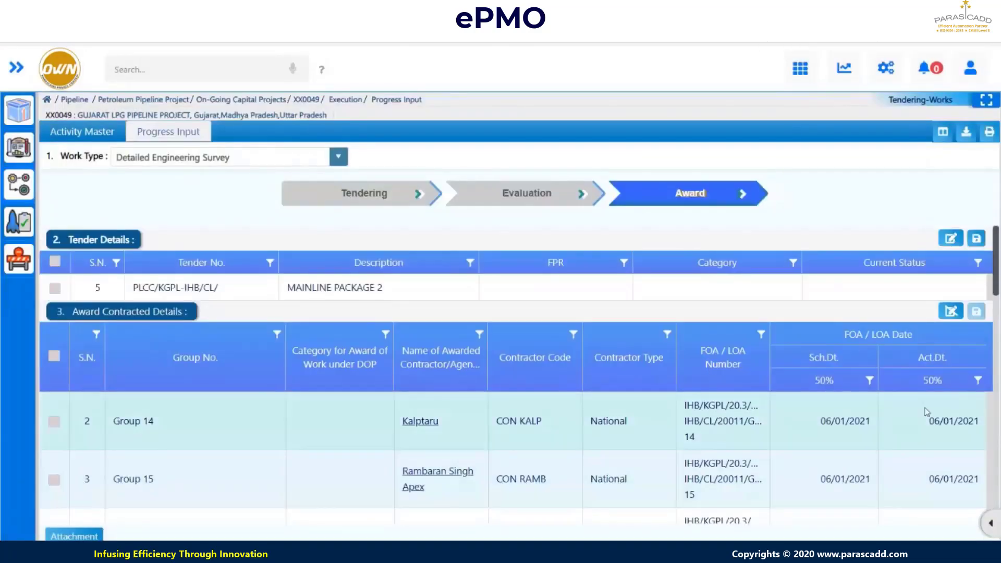
- Skip past the award schedule, dismiss the meeting notification and return to the Execution Modules slide
key("shift+Right")
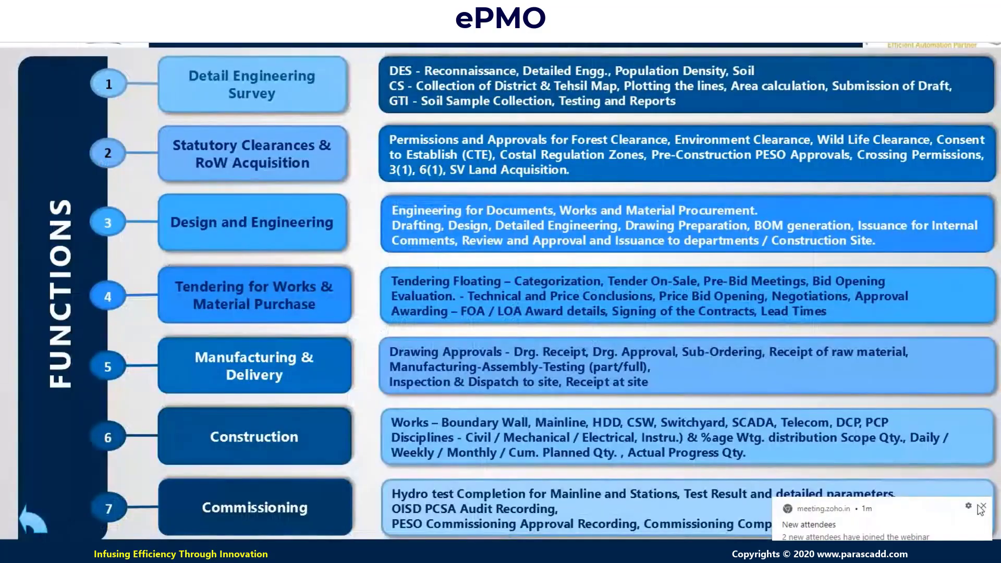
left_click(979, 506)
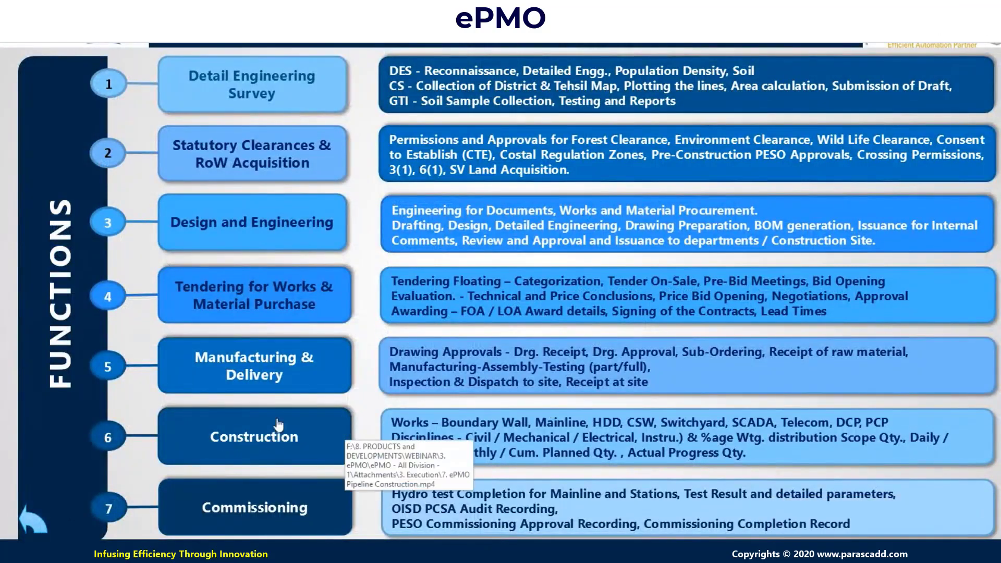
left_click(302, 440)
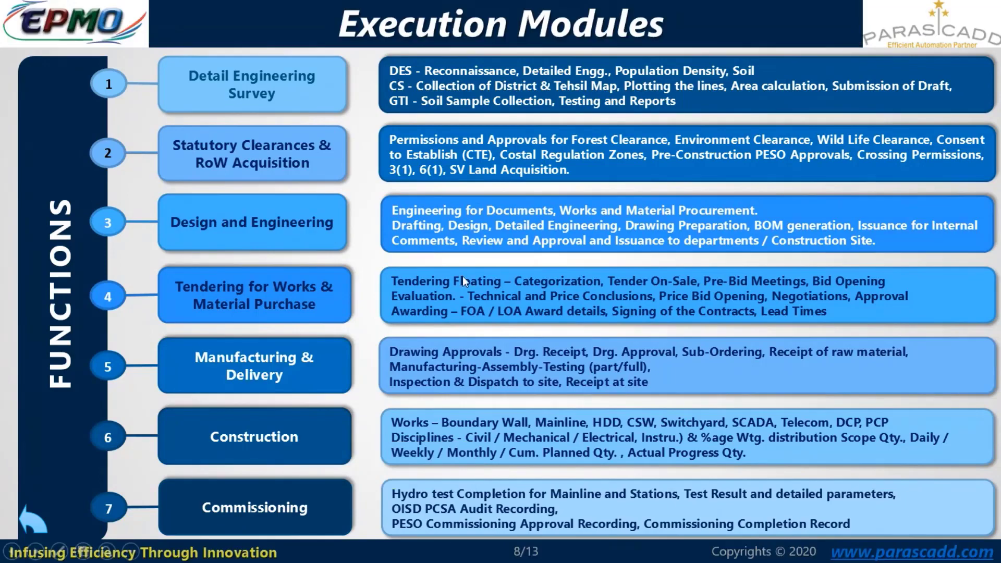